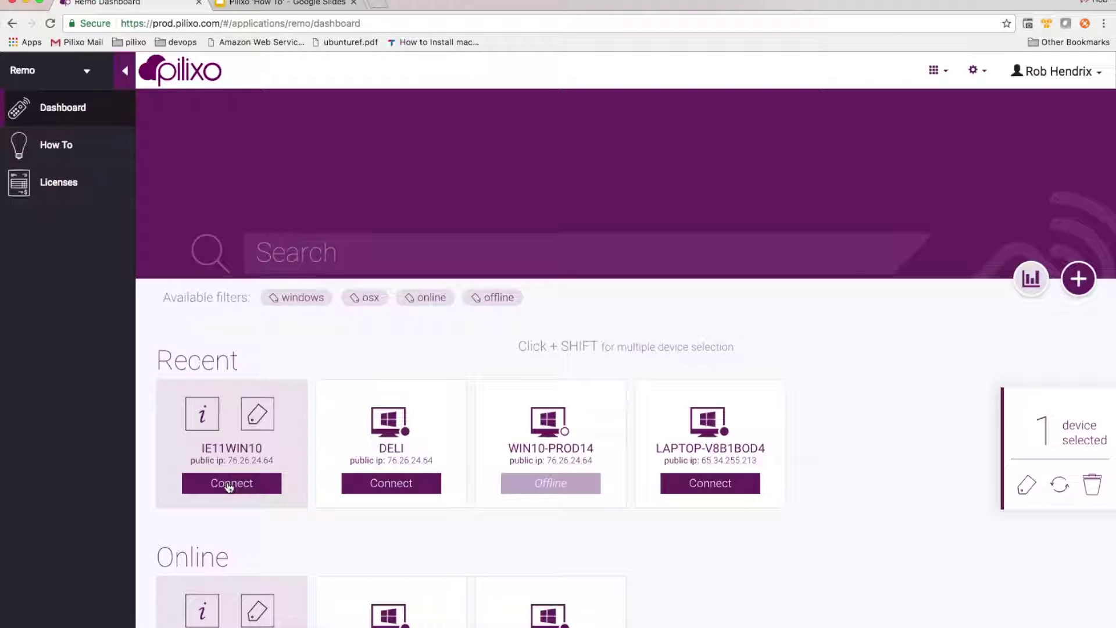
Start a remote session with the IE11WIN10 device in its own repositioned window and dismiss the startup tip.
left_click(229, 483)
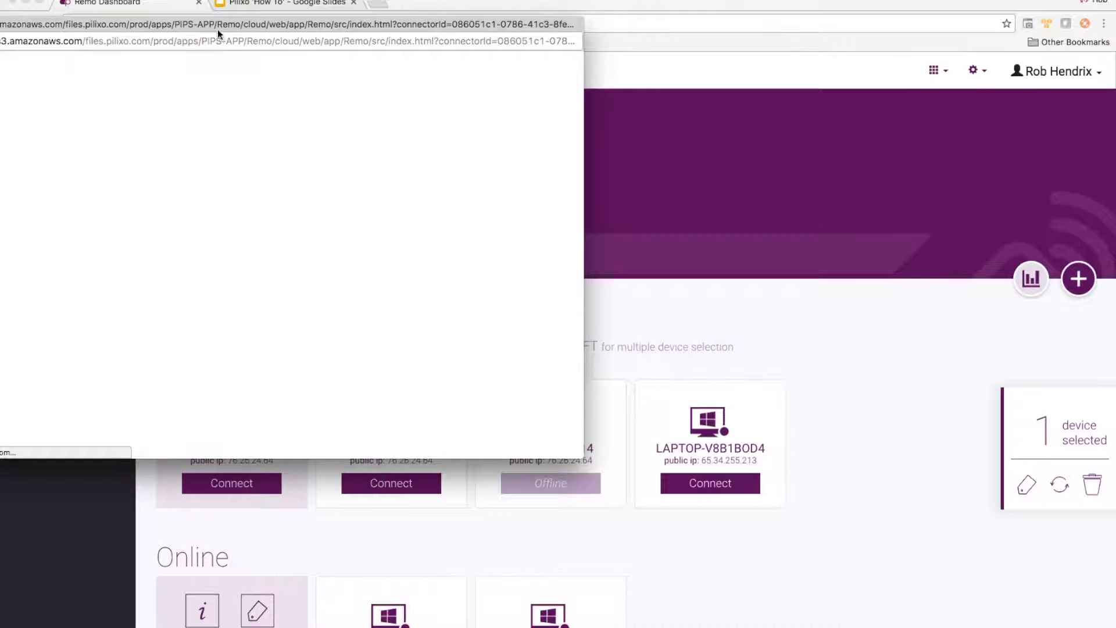
left_click_drag(229, 23, 314, 1)
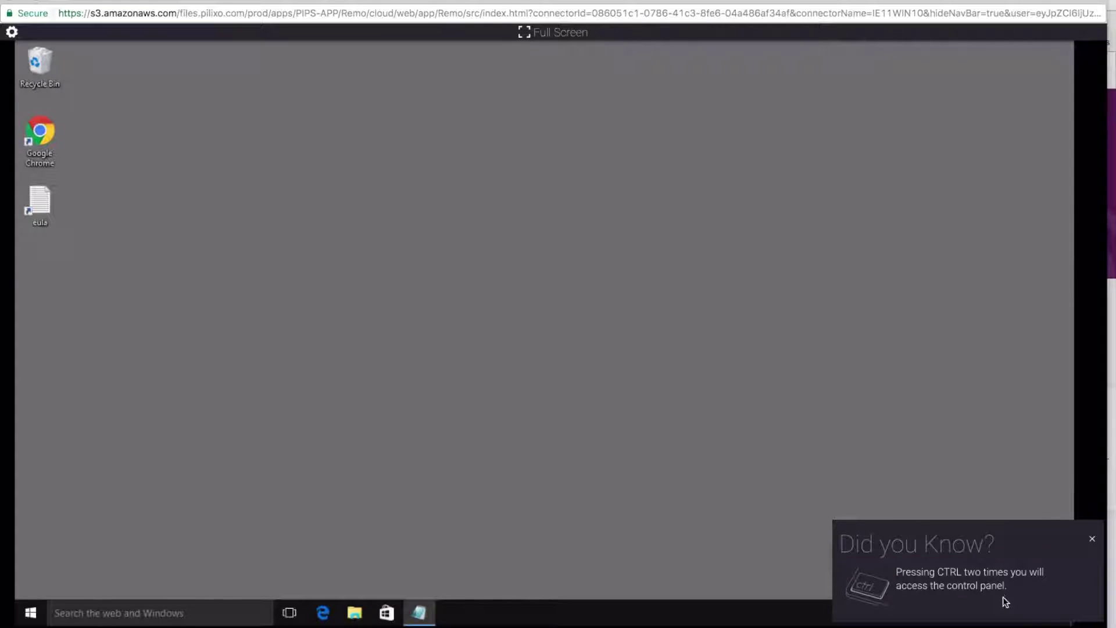
left_click(1092, 538)
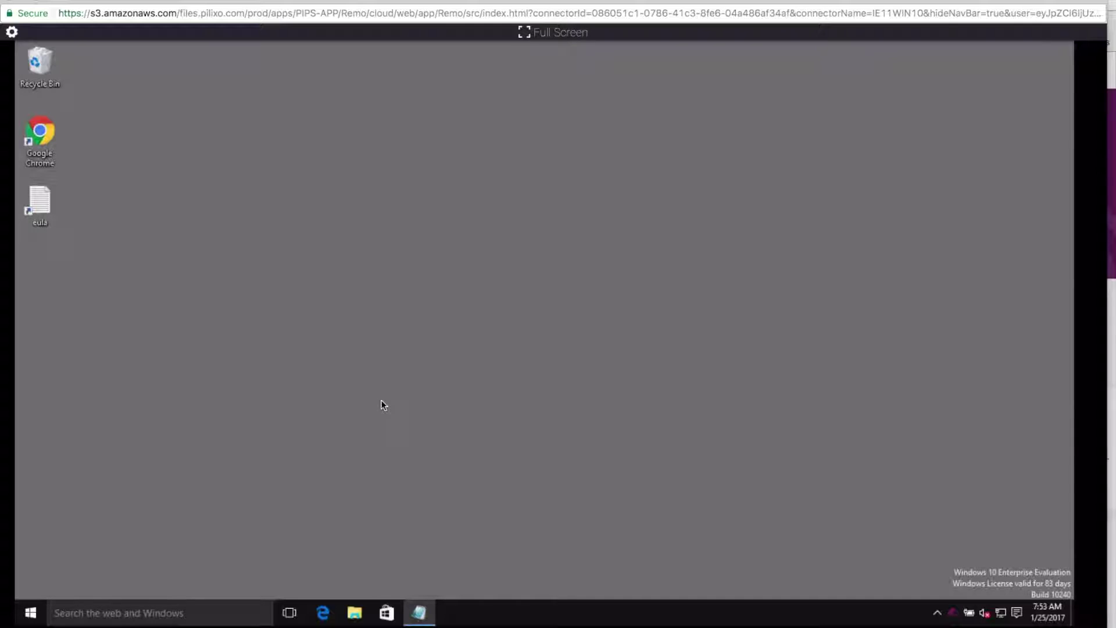
Download rc.exe_1 copy 1.txt from the remote machine's C:\filestore folder to the local computer.
left_click(358, 617)
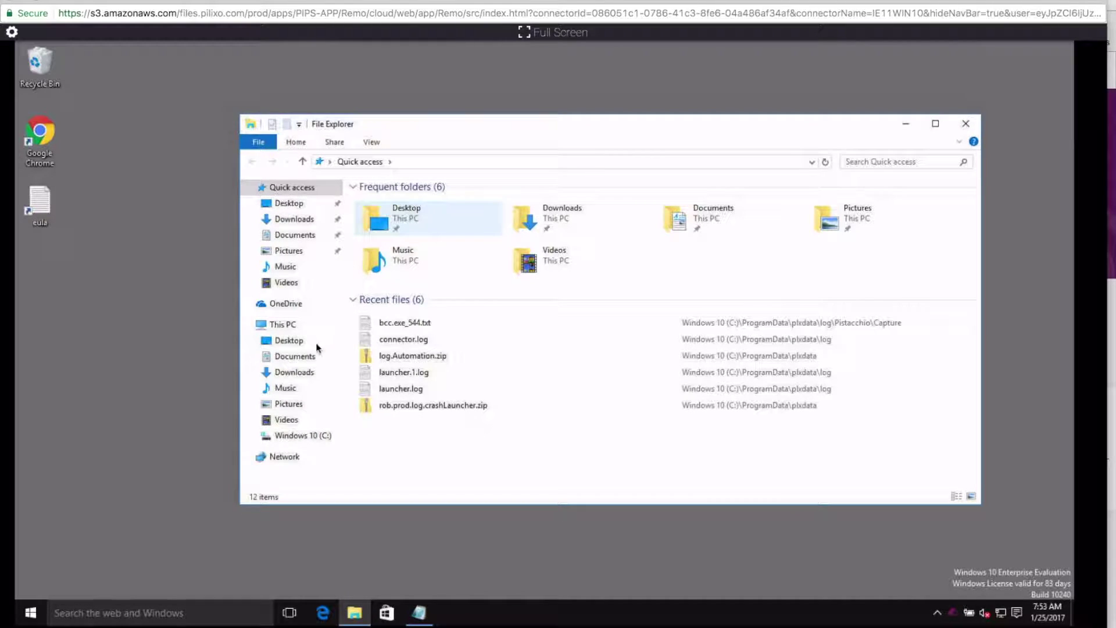
left_click(294, 441)
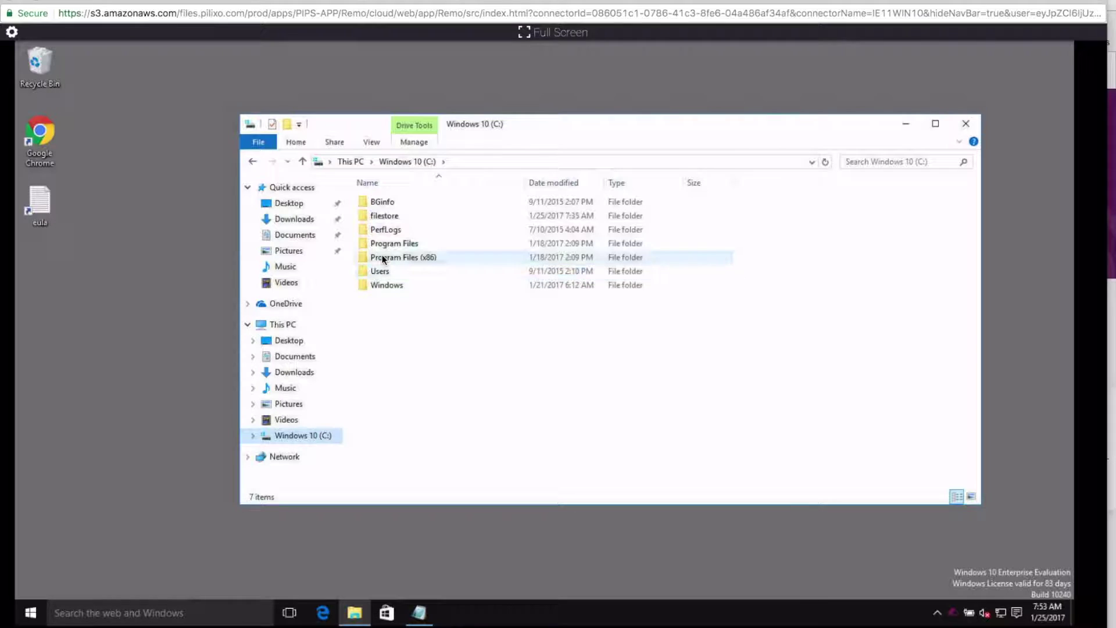
double_click(384, 218)
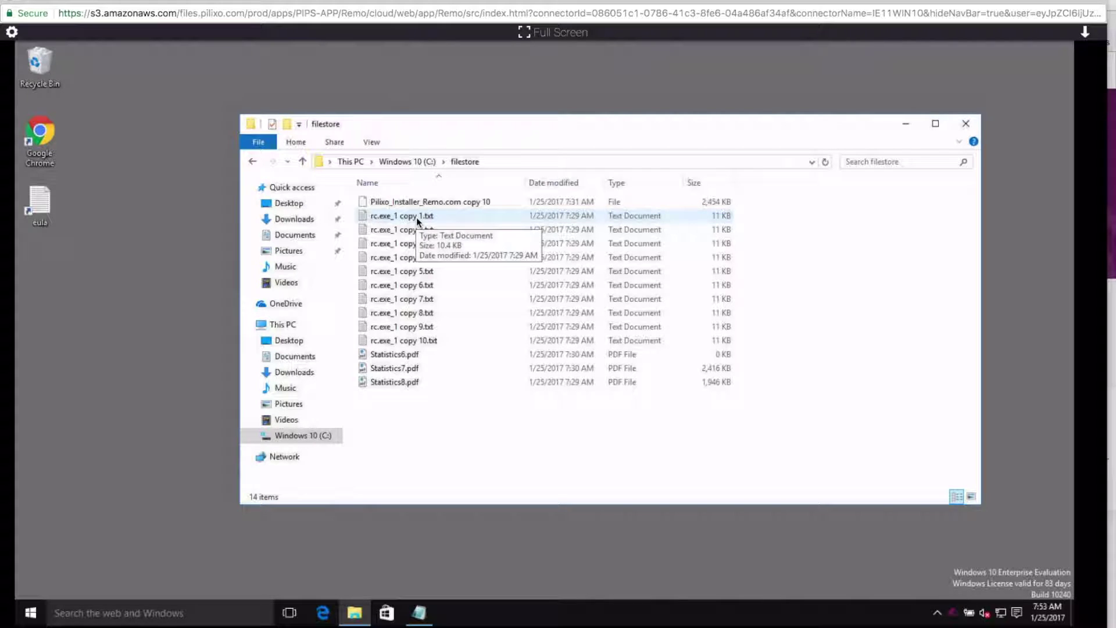
left_click(403, 220)
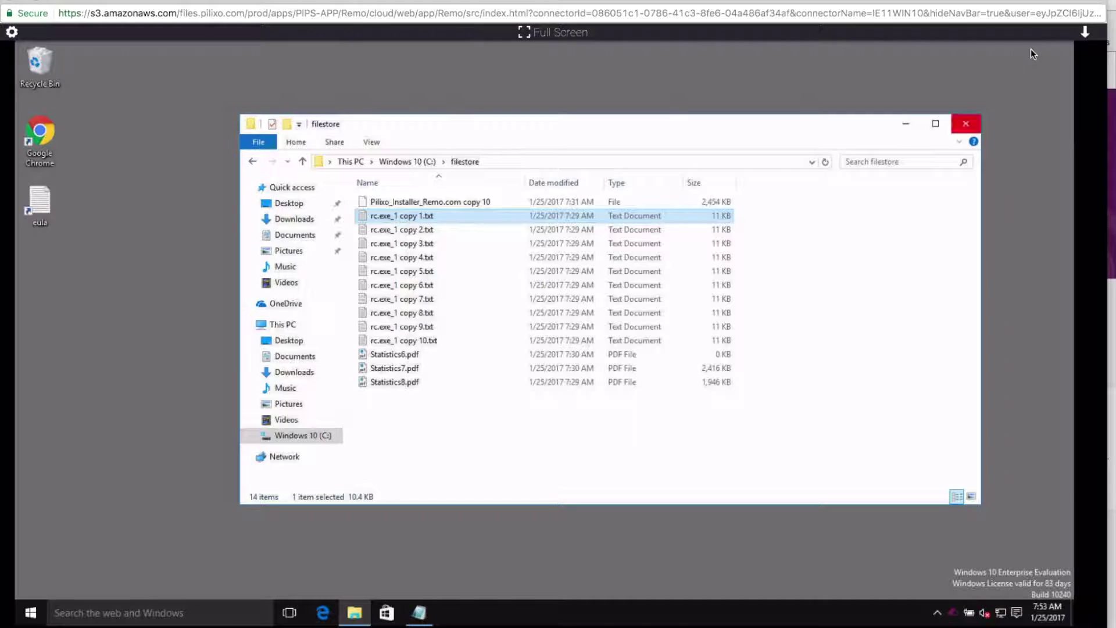
left_click(1086, 37)
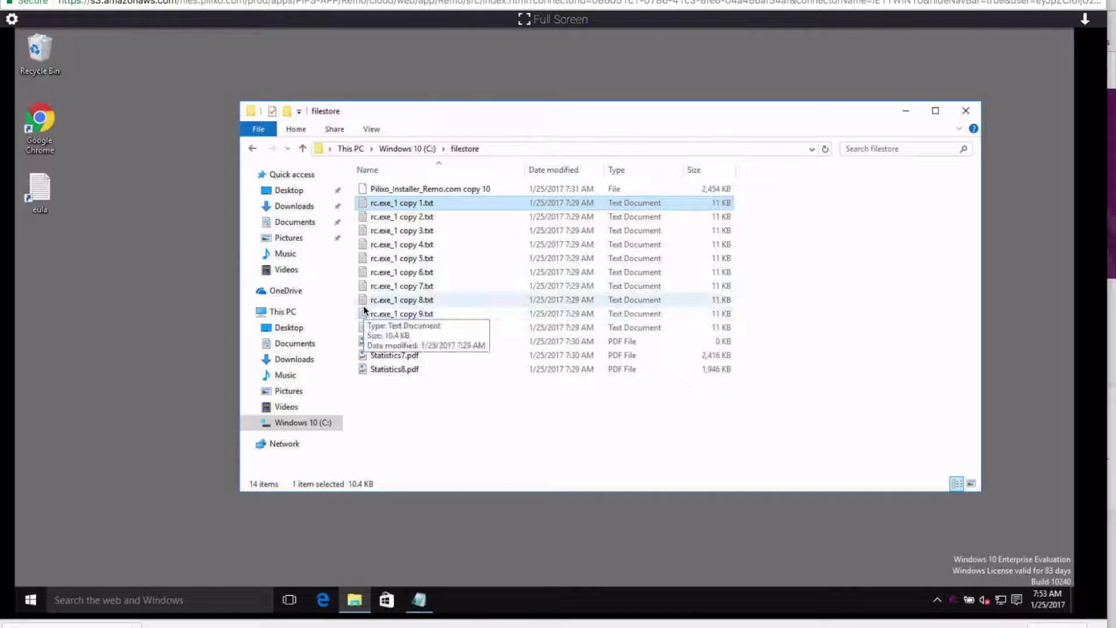
Select the installer file, Statistics6.pdf, the PerfLogs folder, This PC and the Chrome shortcut in turn to check which offer a download.
left_click(392, 187)
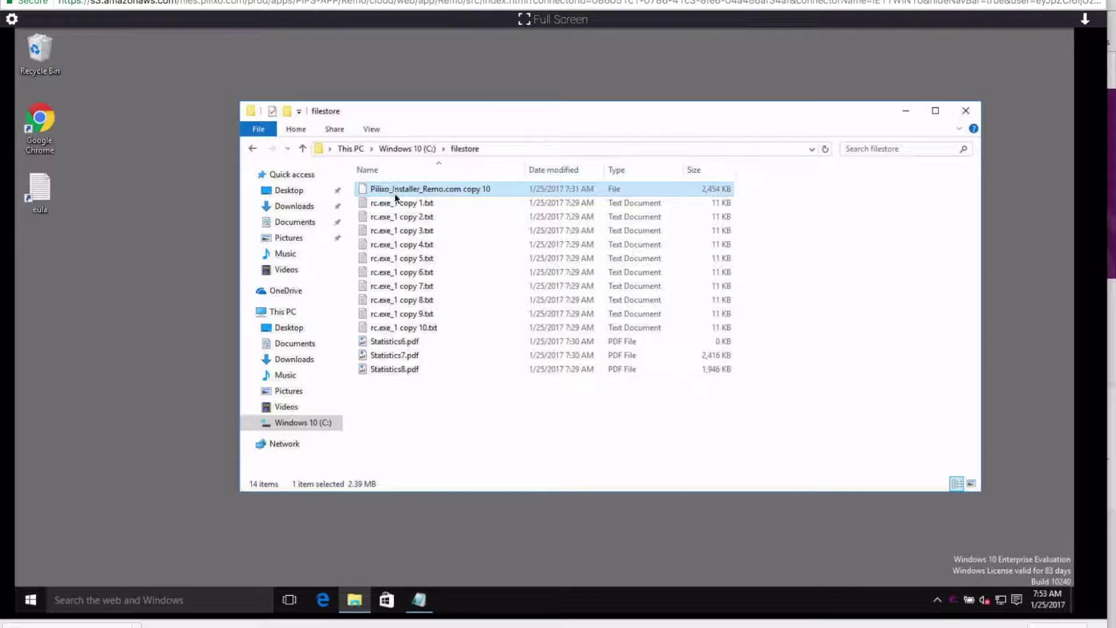
left_click(396, 342)
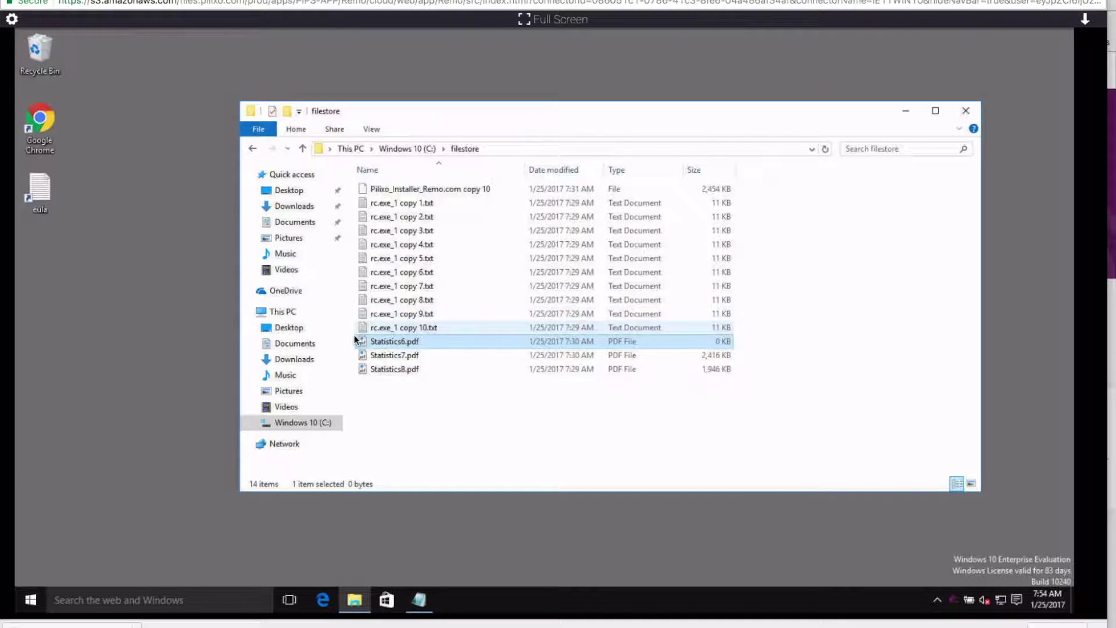
left_click(399, 149)
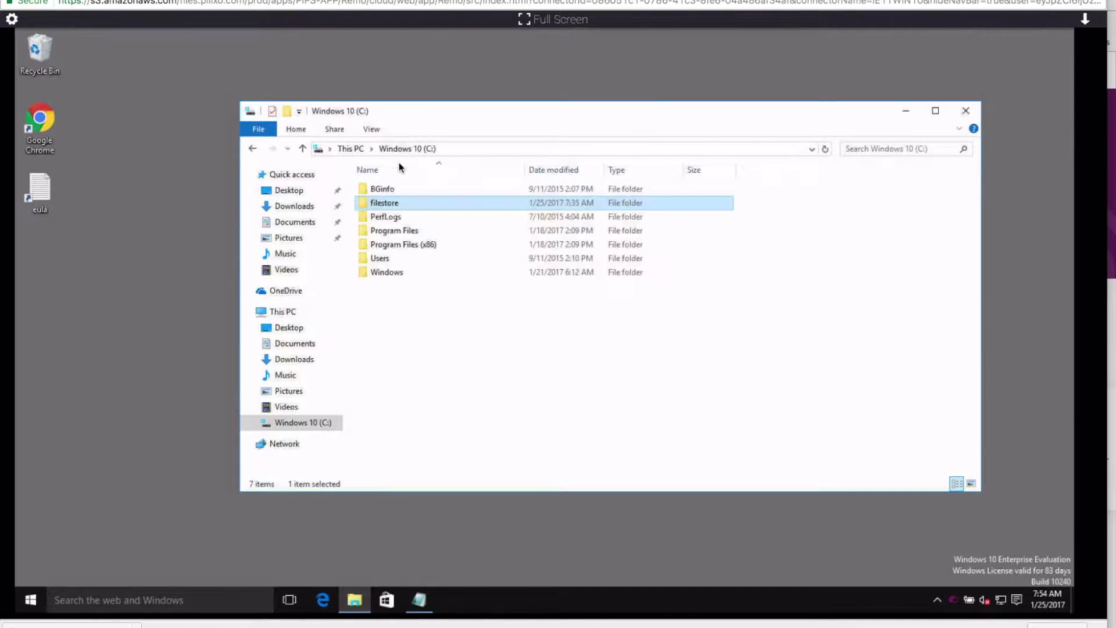
left_click(378, 220)
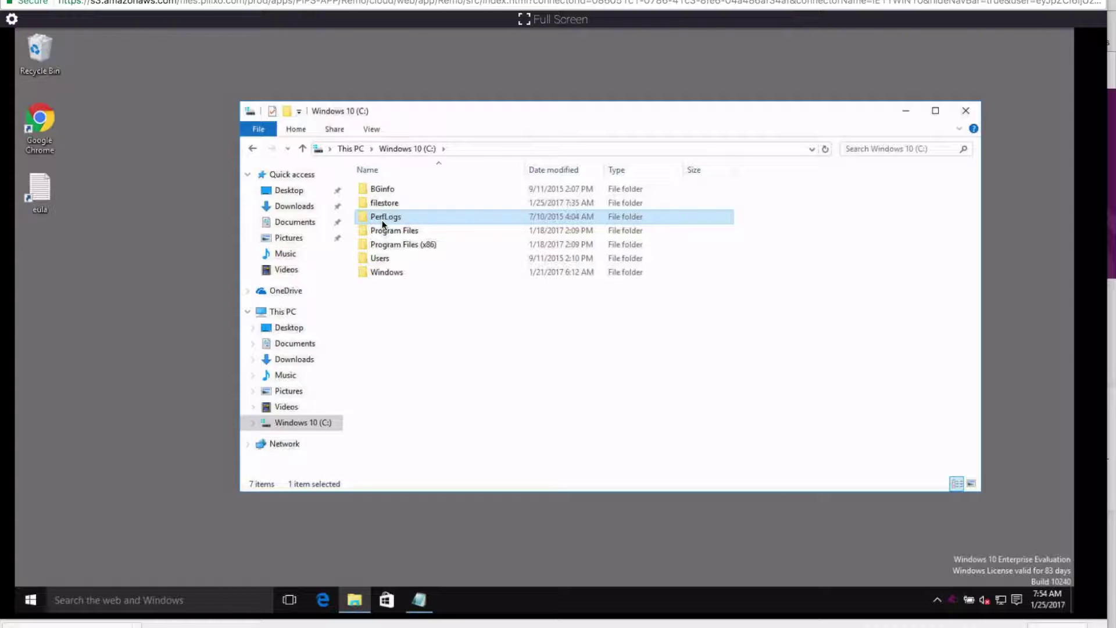
left_click(283, 312)
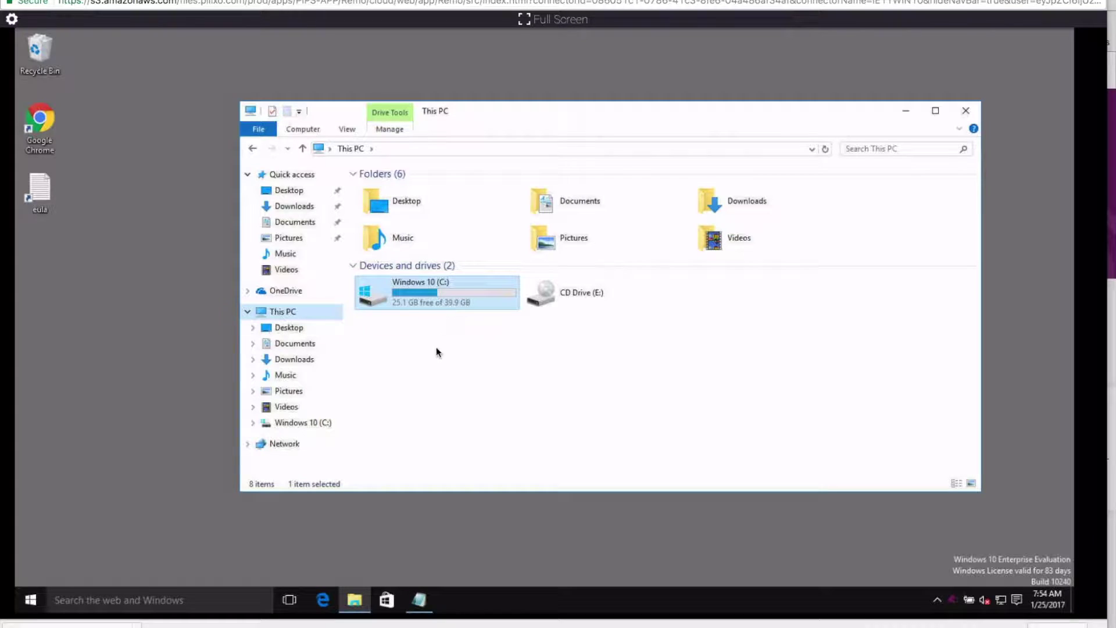
left_click(51, 123)
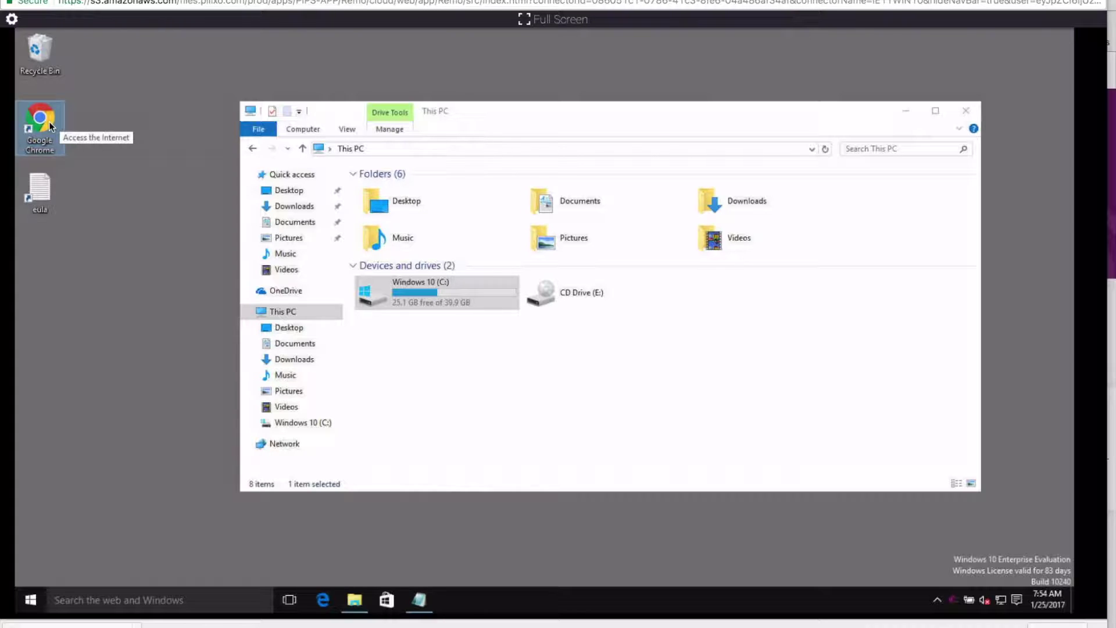
Go back to the remote C:\filestore folder and download Statistics6.pdf to the local computer.
left_click(307, 424)
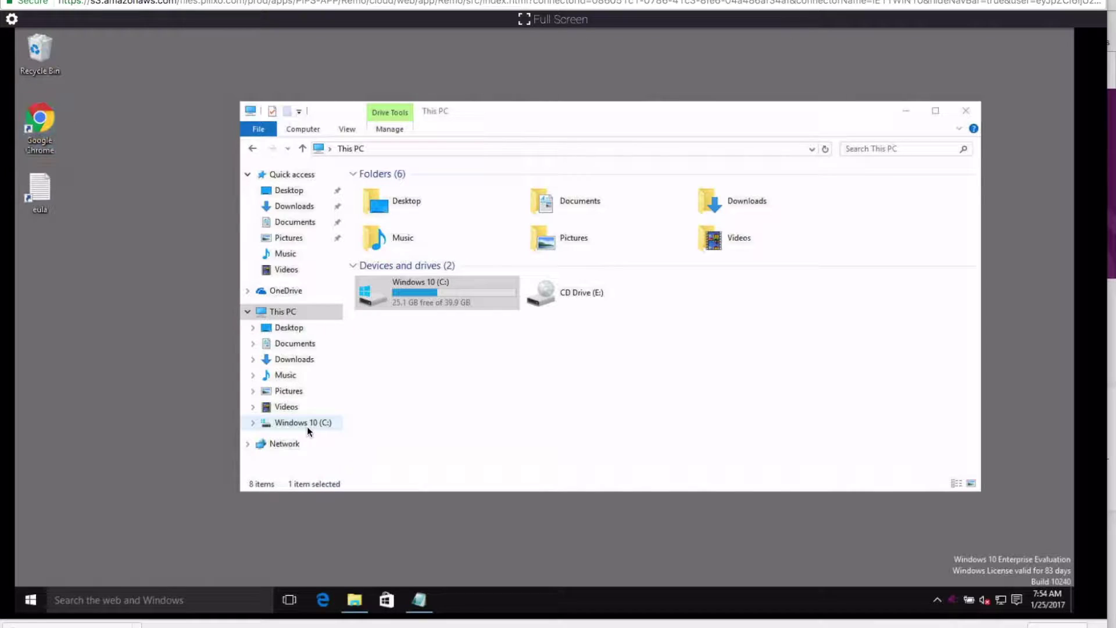
double_click(388, 205)
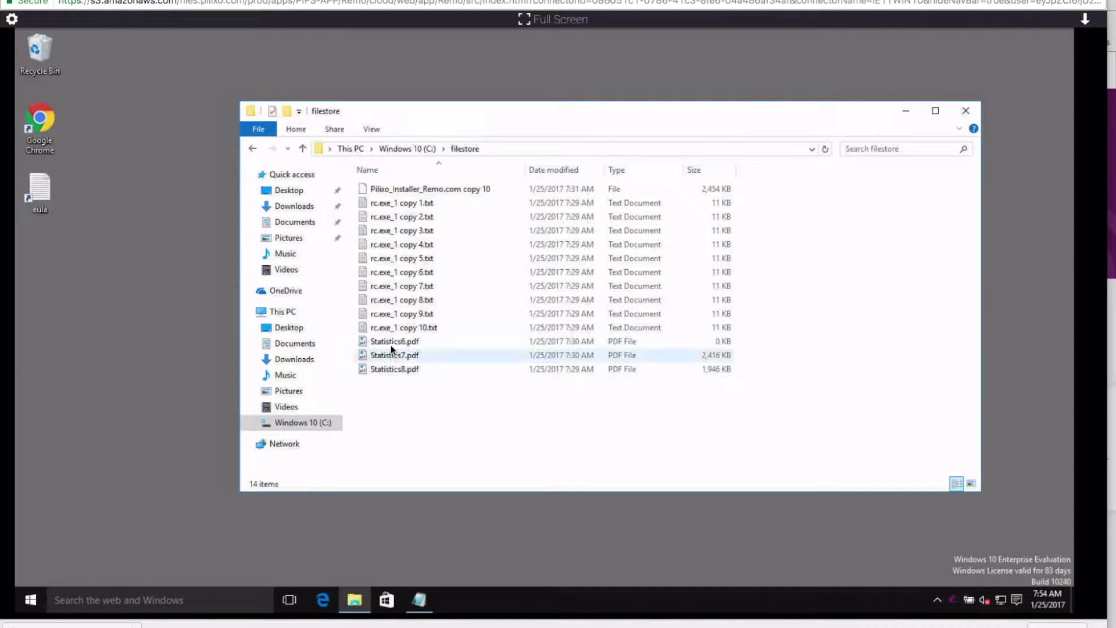
left_click(390, 341)
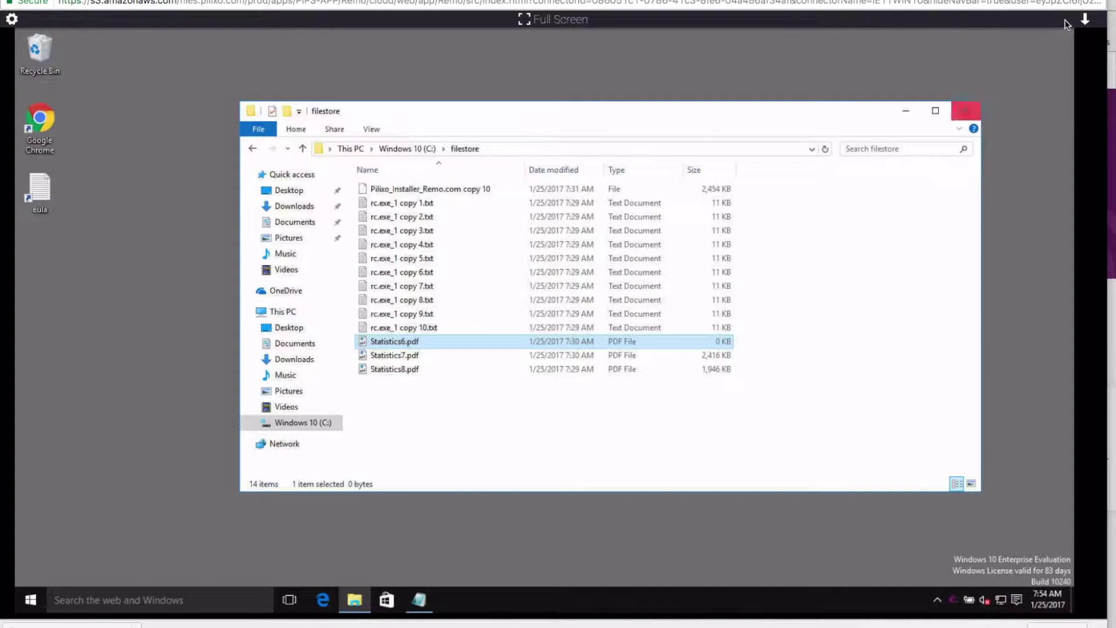
left_click(1085, 22)
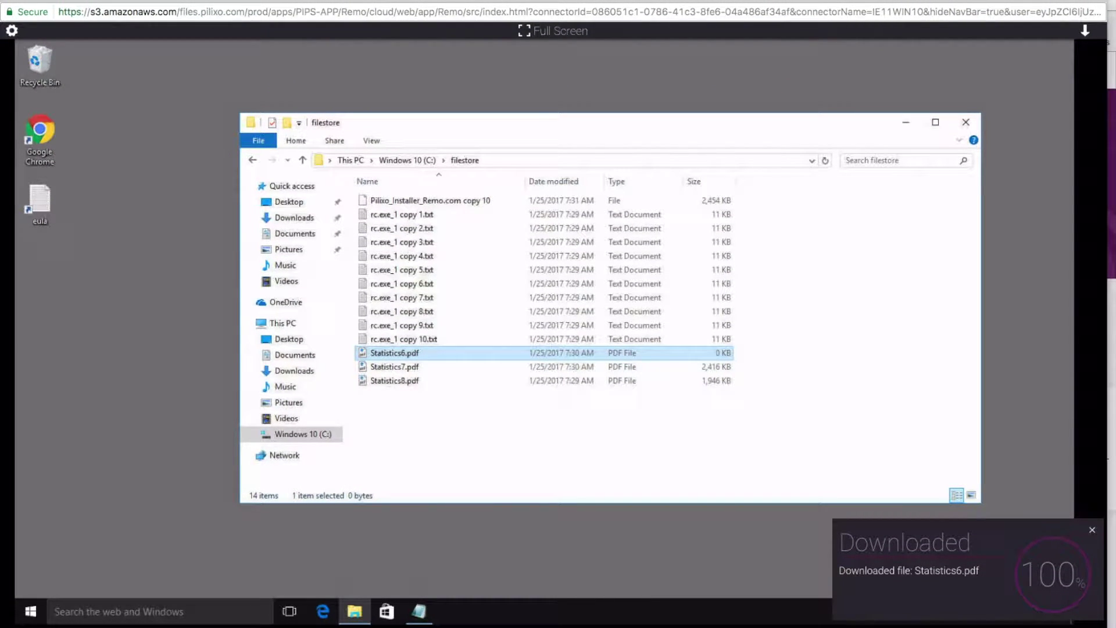
Shrink the remote session window without its downloads bar and place an empty local Finder window beside it.
left_click_drag(1107, 625, 773, 505)
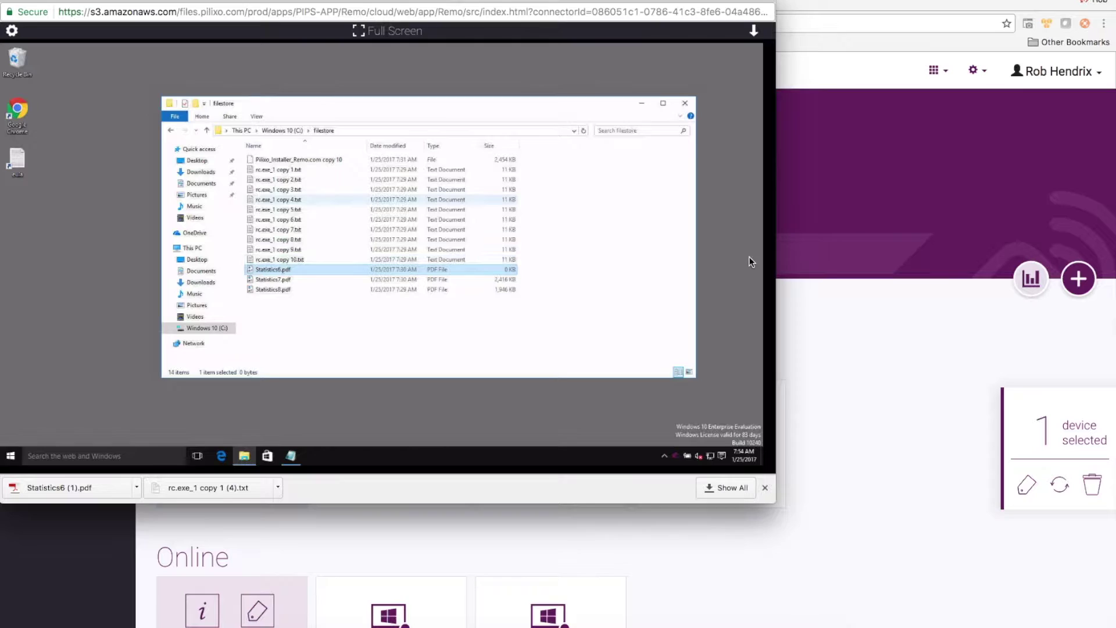
left_click(764, 487)
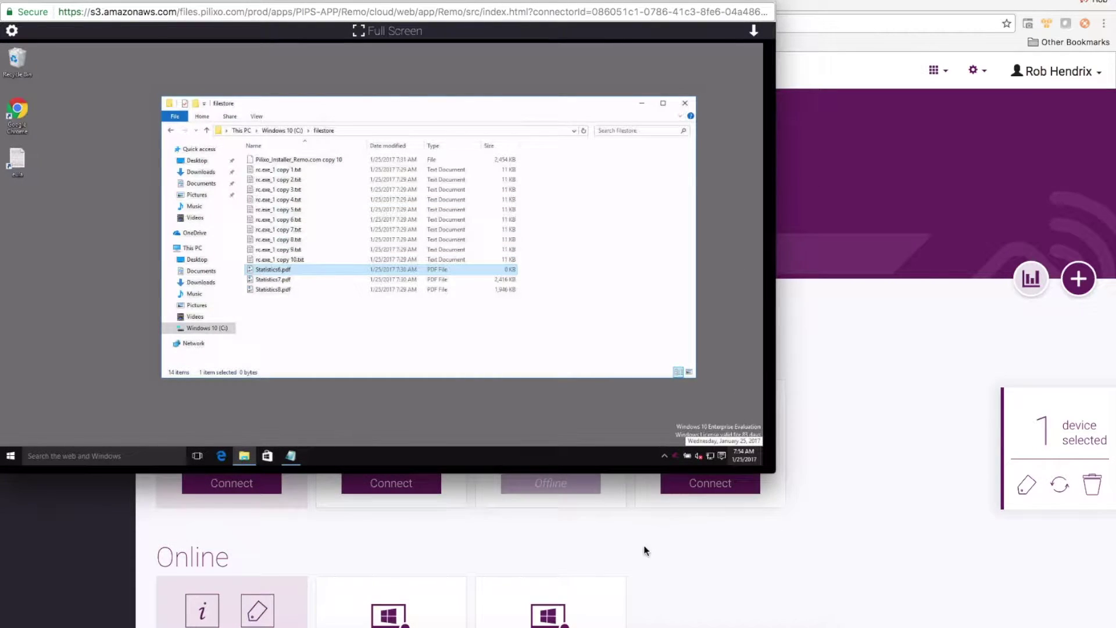
left_click(277, 626)
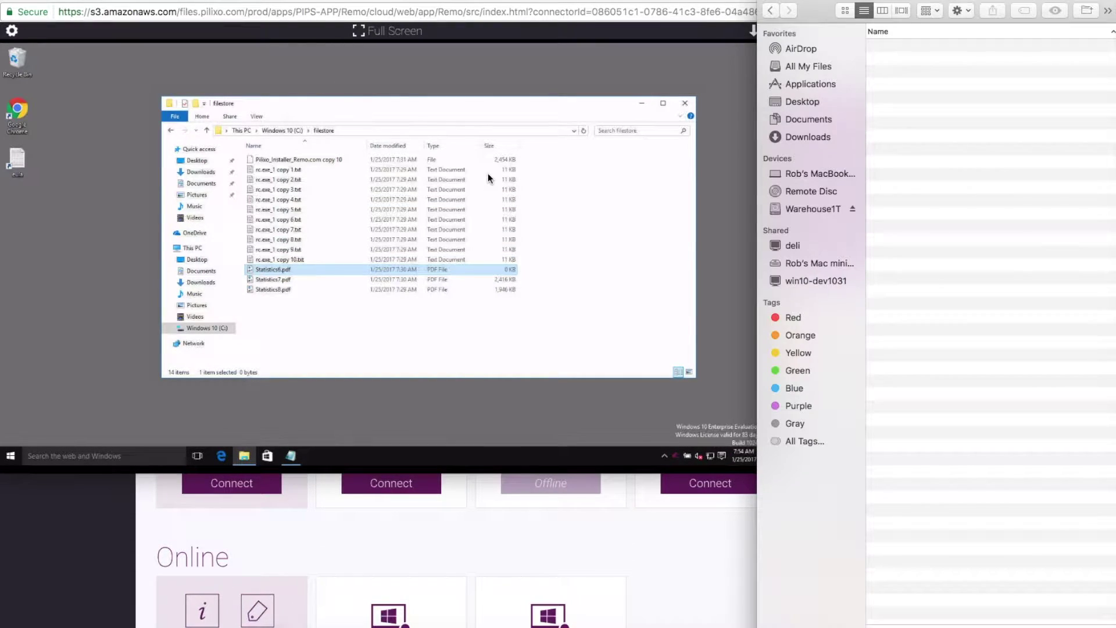
mouse_move(833, 3)
left_mouse_down()
mouse_move(689, 66)
mouse_move(602, 176)
mouse_move(727, 26)
mouse_move(832, 9)
left_mouse_up()
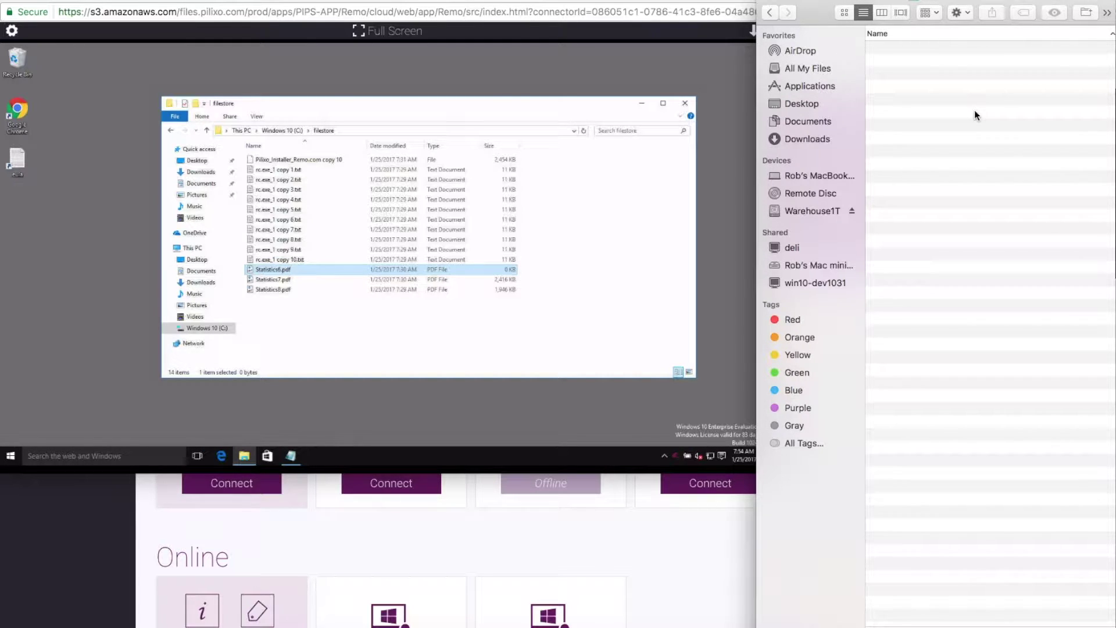
Transfer Statistics7.pdf from the remote filestore folder into the empty local Finder folder.
left_click(279, 3)
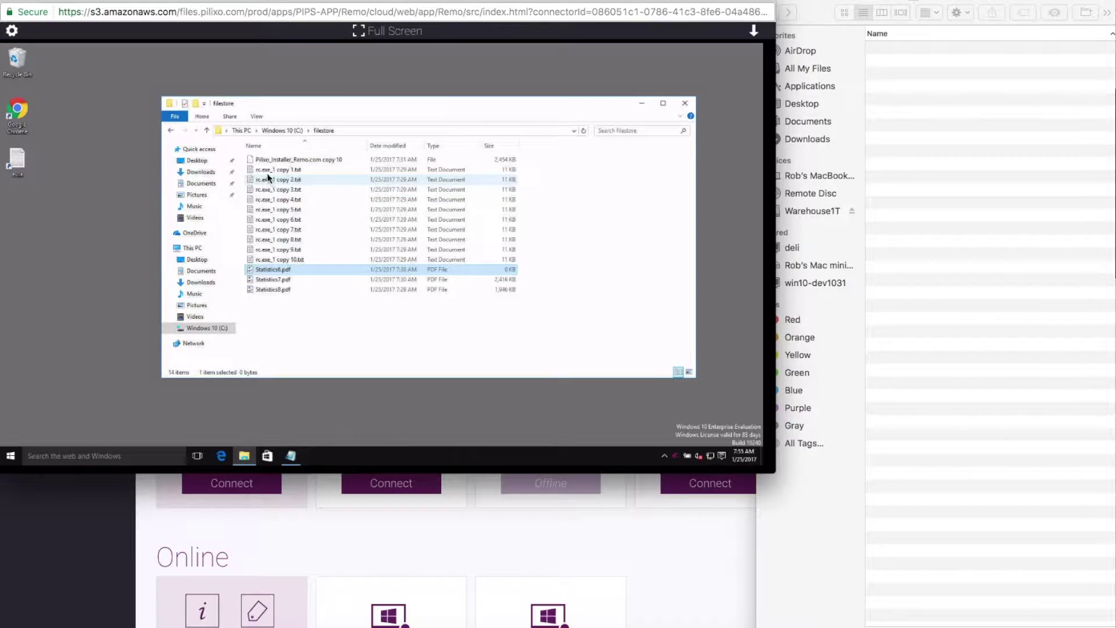
left_click(271, 281)
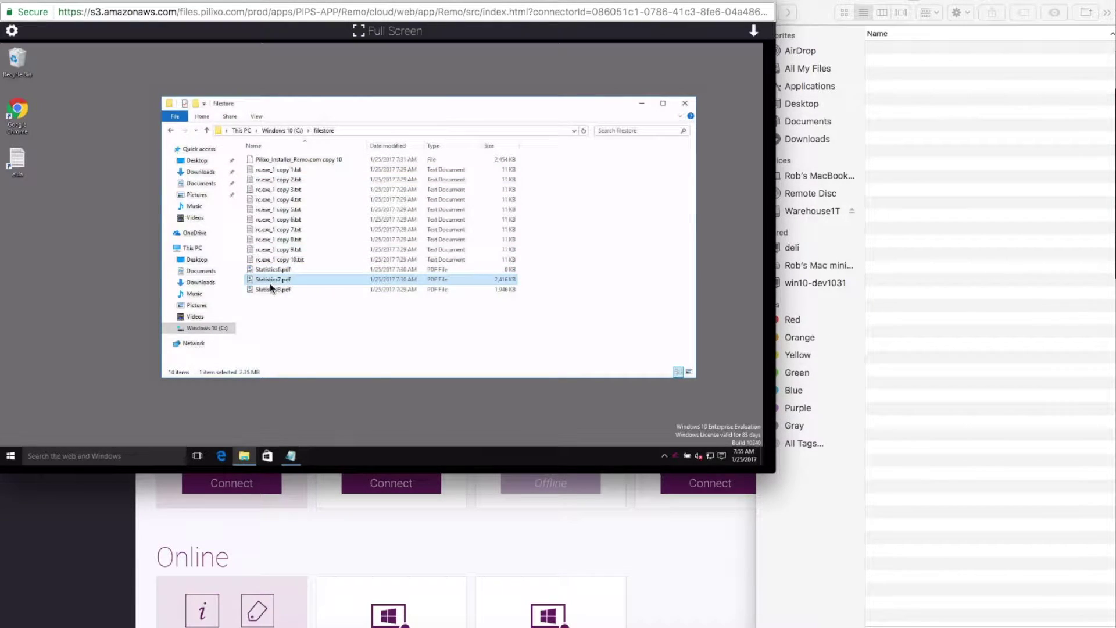
left_click_drag(269, 281, 574, 329)
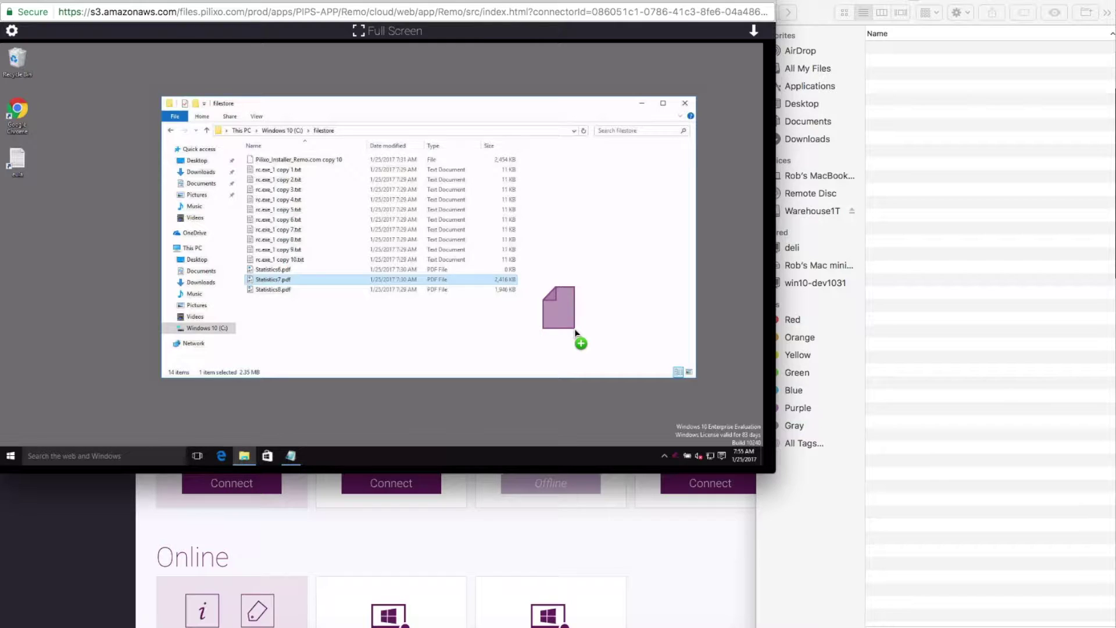
left_click_drag(574, 329, 946, 99)
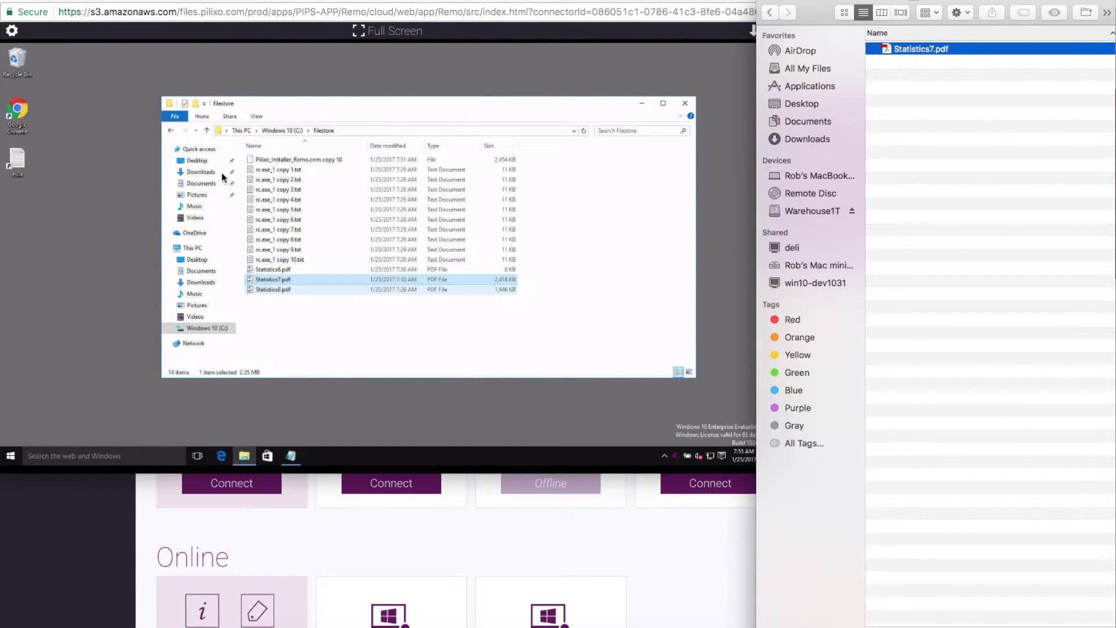
Transfer rc.exe_1 copy 10.txt from the remote filestore folder into the local Finder folder.
left_click(274, 259)
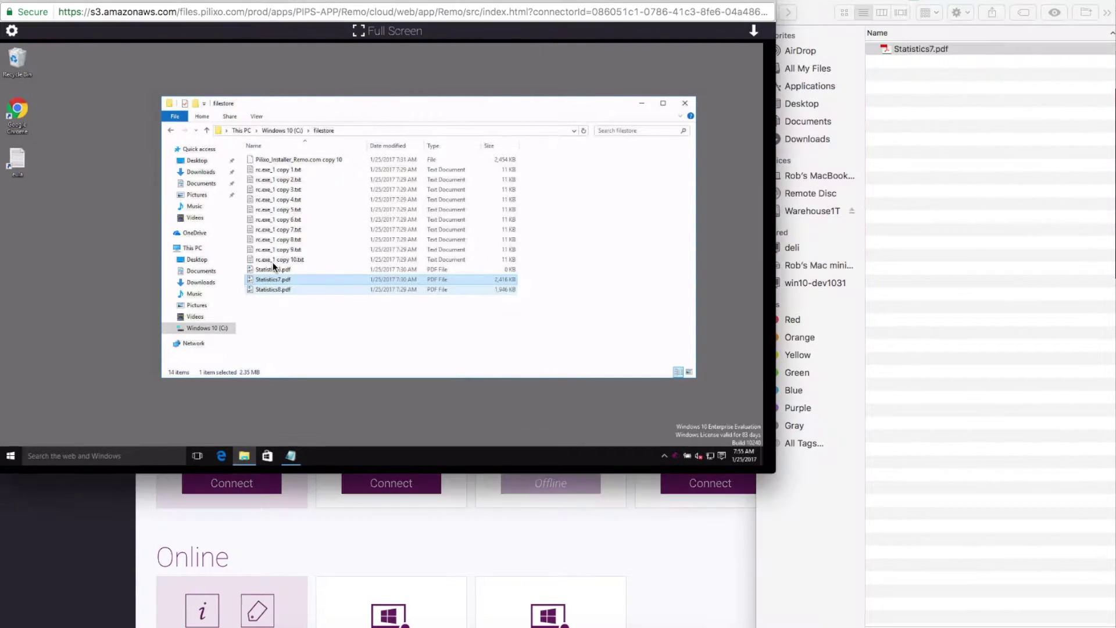
left_click(268, 259)
left_click_drag(267, 260, 947, 215)
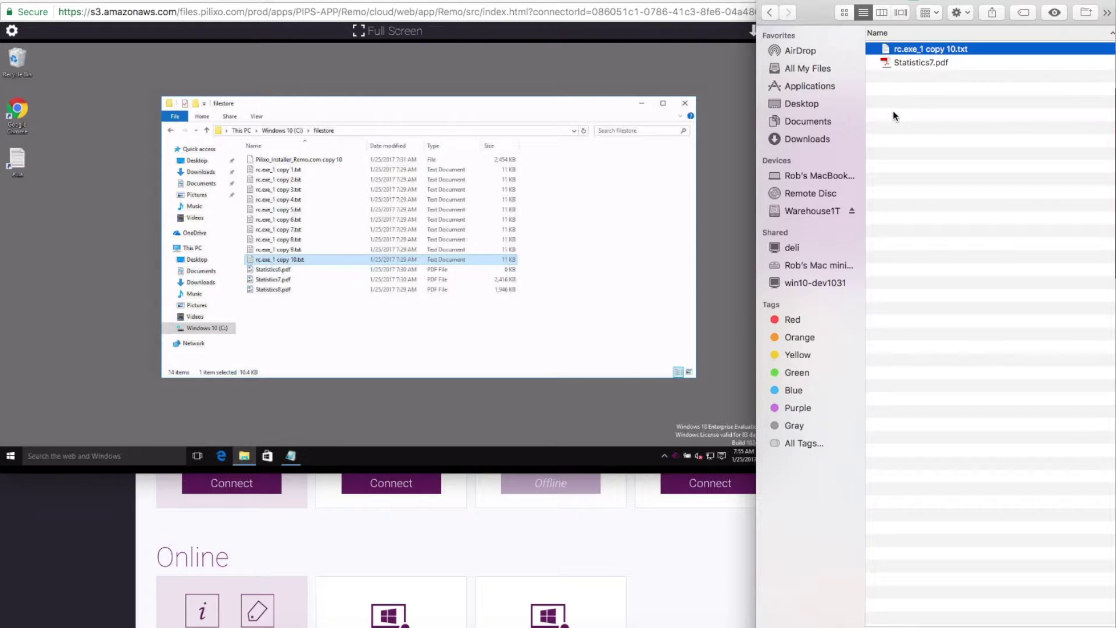
Enlarge the remote session window and open a second File Explorer window on the remote machine.
left_click(609, 1)
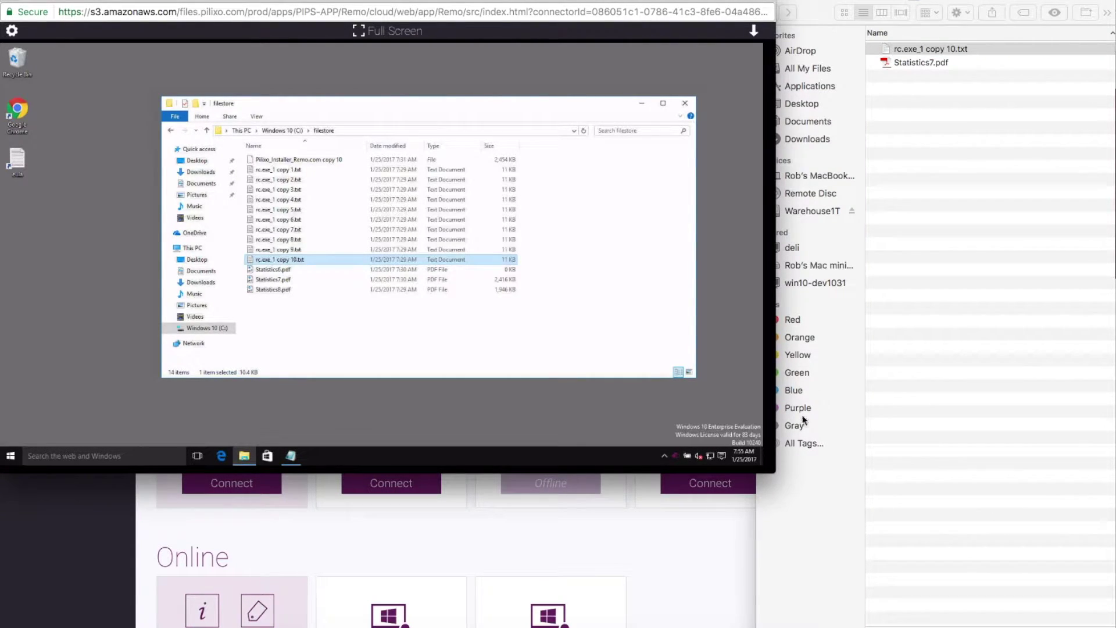
left_click_drag(775, 470, 1095, 627)
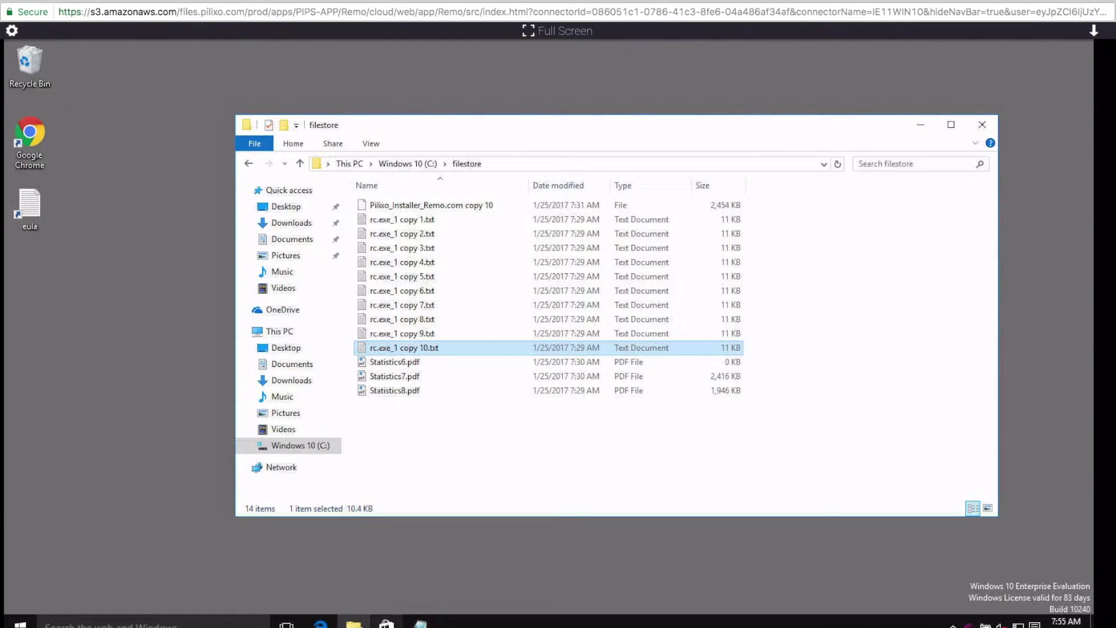
left_click(357, 626)
right_click(355, 624)
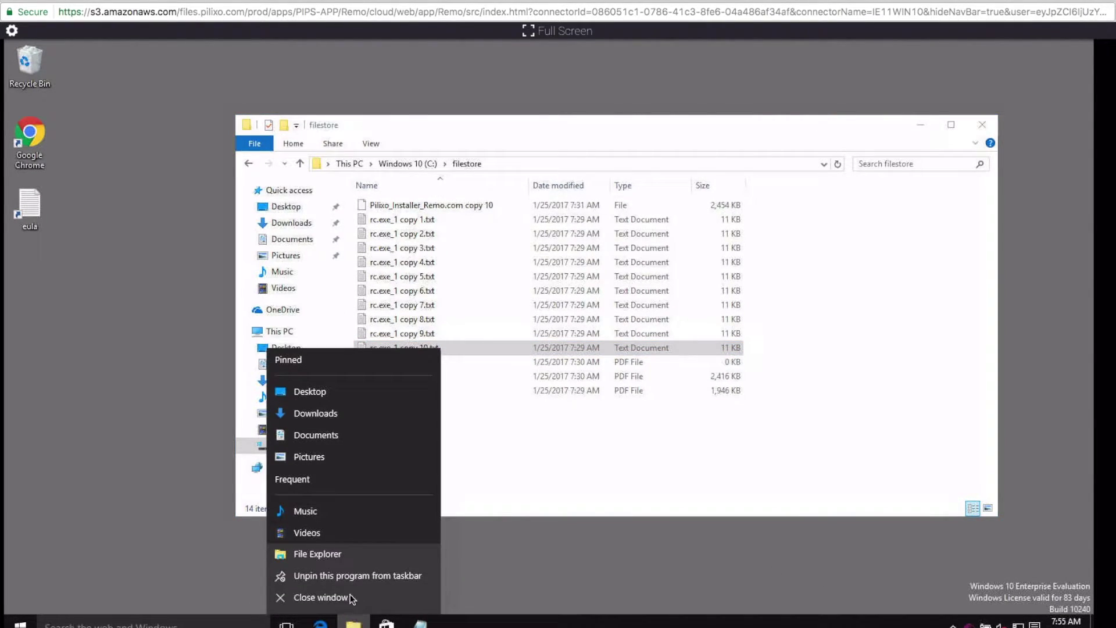
left_click(331, 555)
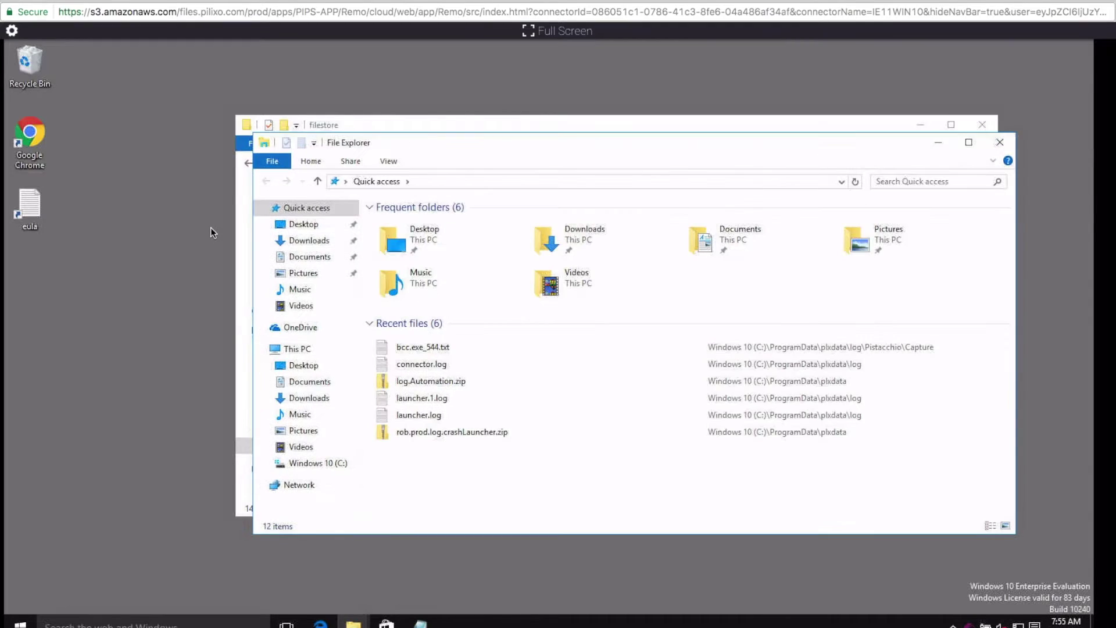
Show the Documents folder in the new, narrowed File Explorer window and arrange it side by side with the filestore window.
left_click_drag(419, 138, 190, 105)
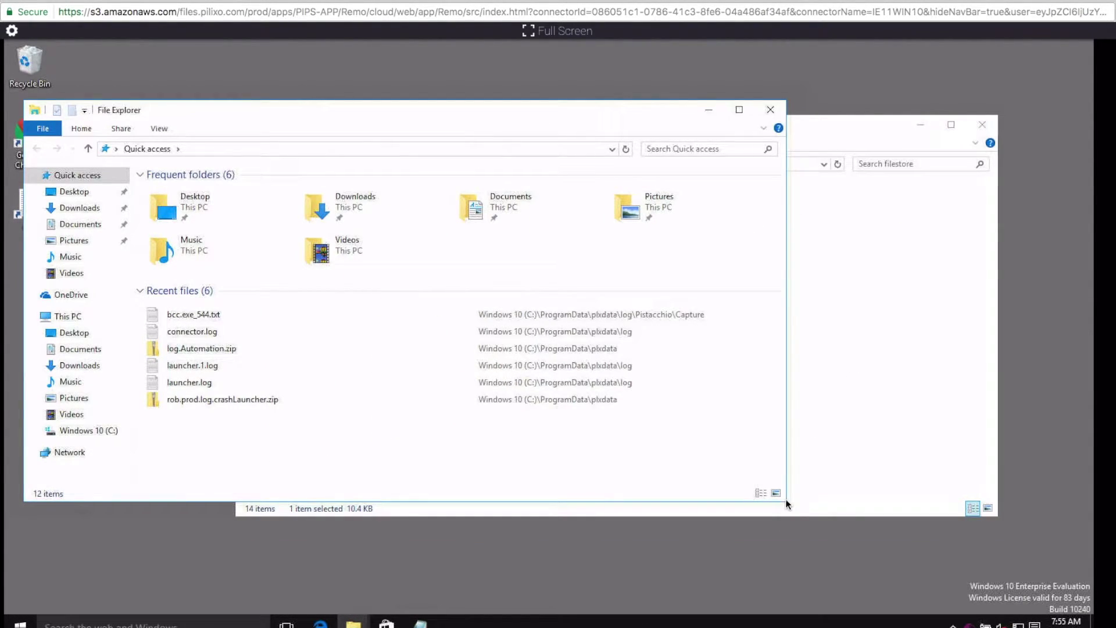
left_click_drag(785, 503, 443, 503)
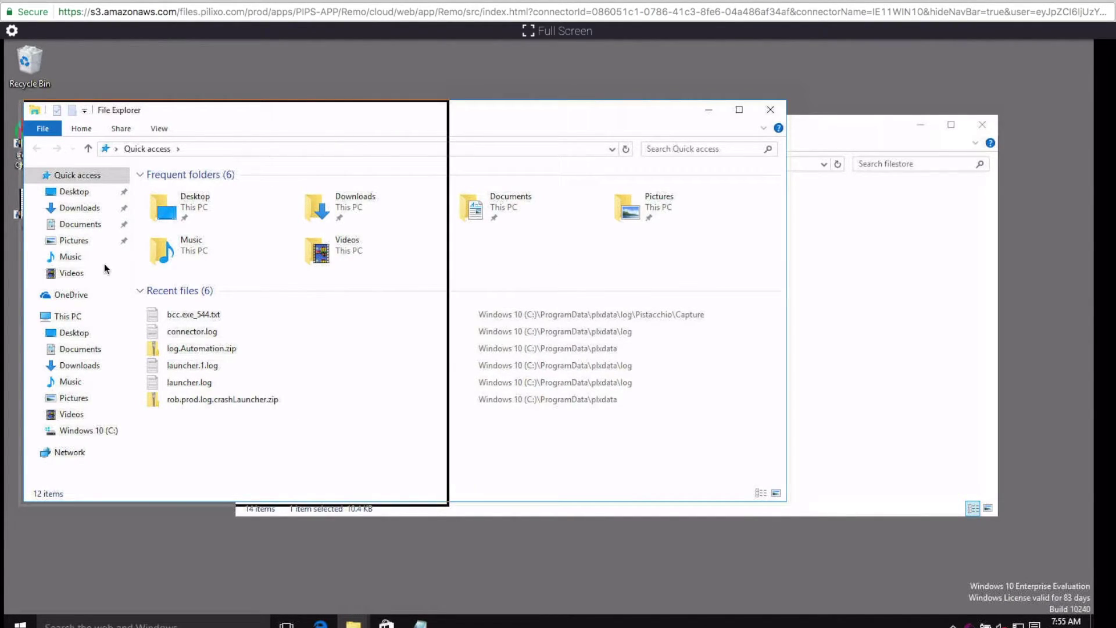
left_click(72, 225)
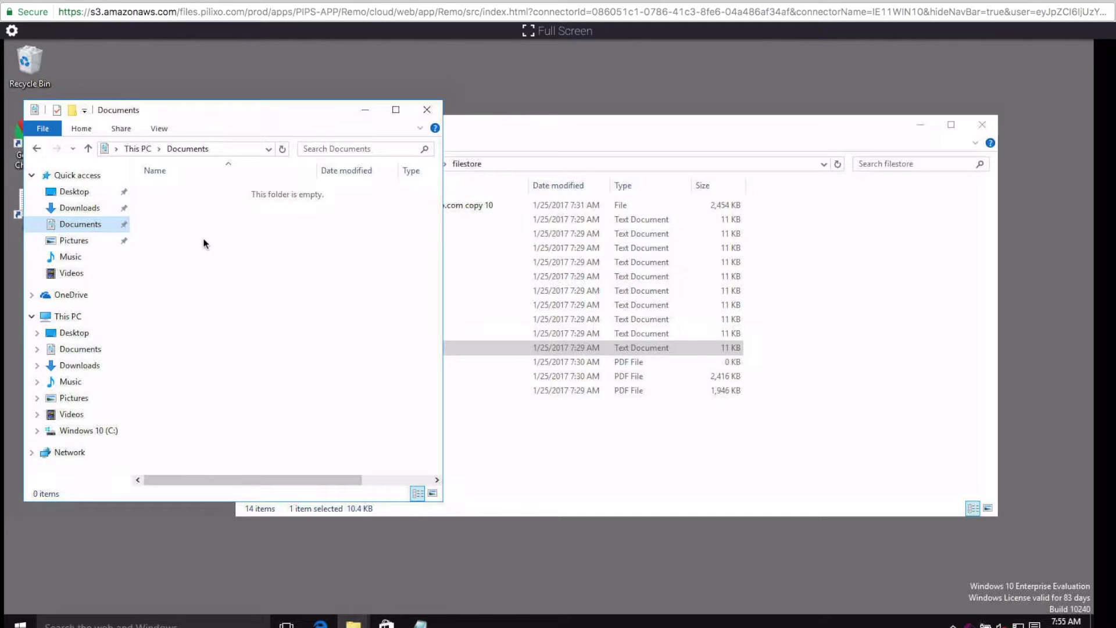
left_click_drag(509, 129, 741, 105)
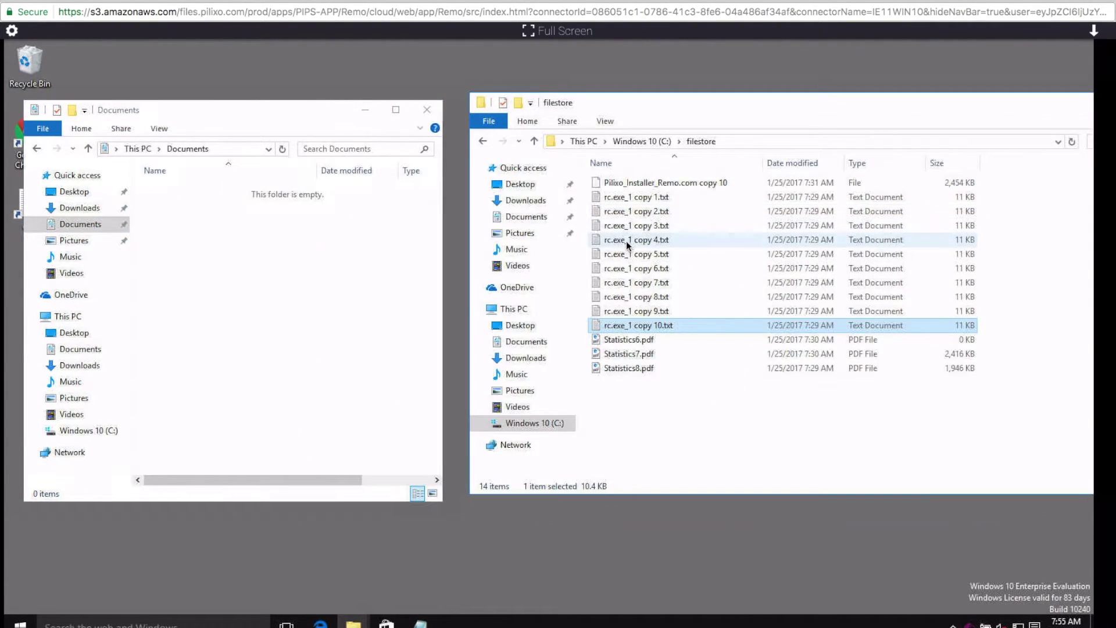
Move rc.exe_1 copy 2.txt from the filestore folder into the remote machine's Documents folder.
left_click(666, 213)
left_click_drag(665, 213, 266, 259)
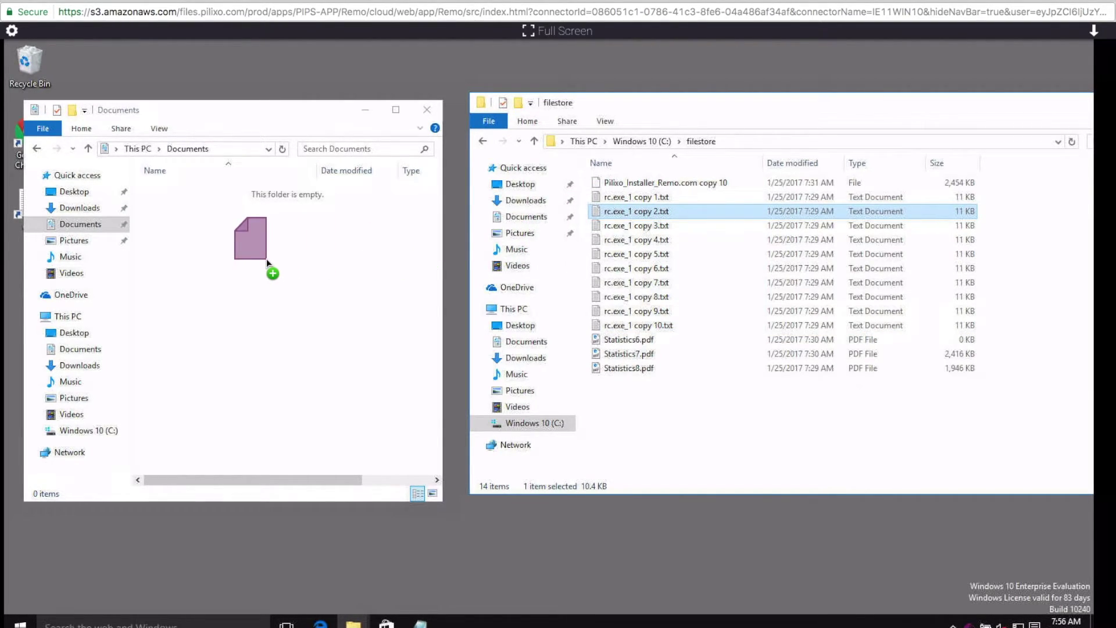
left_click_drag(266, 260, 193, 246)
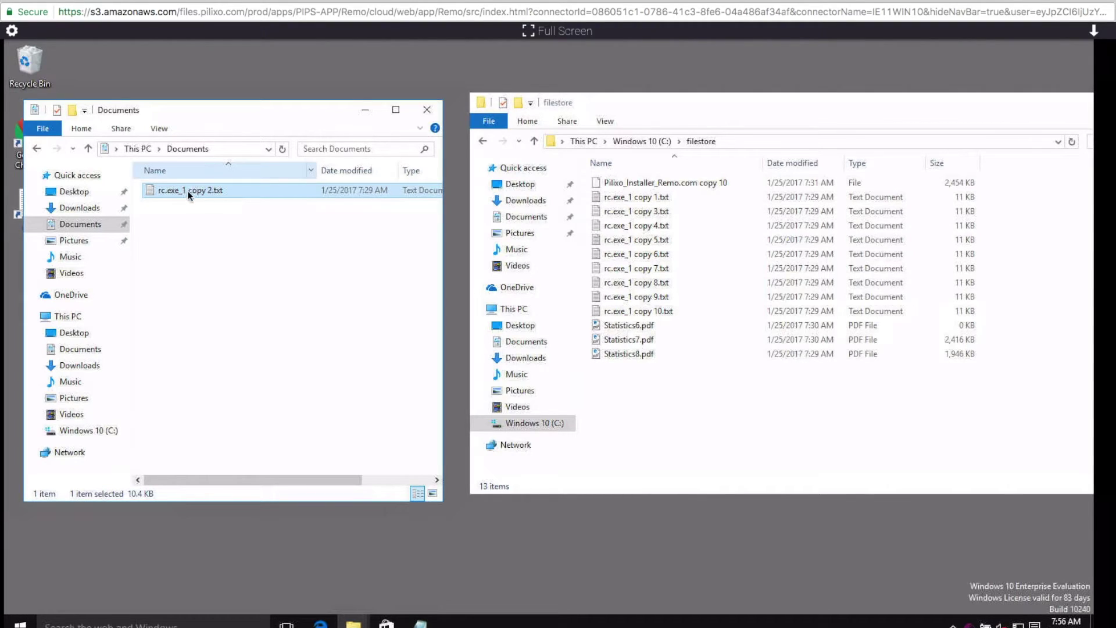